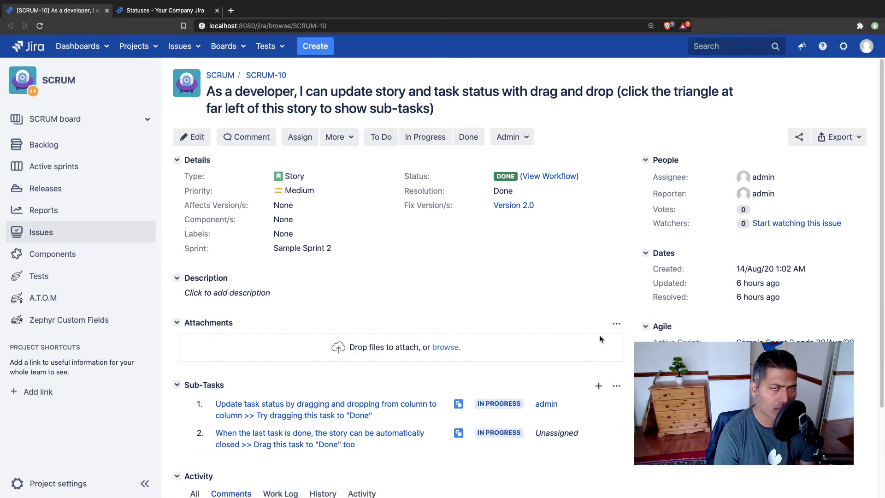
# After viewing the issue's workflow, move SCRUM-12 from In Progress to the DONEE column on the active sprint board.
pyautogui.click(545, 177)
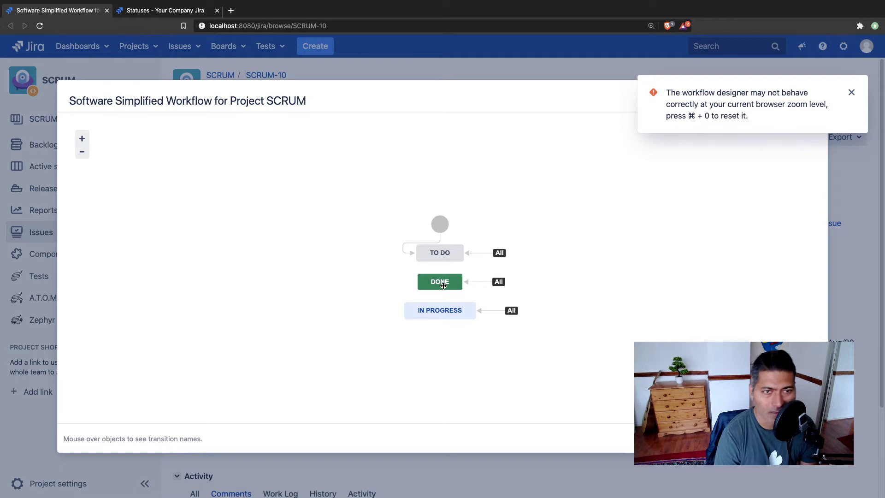
pyautogui.press('Escape')
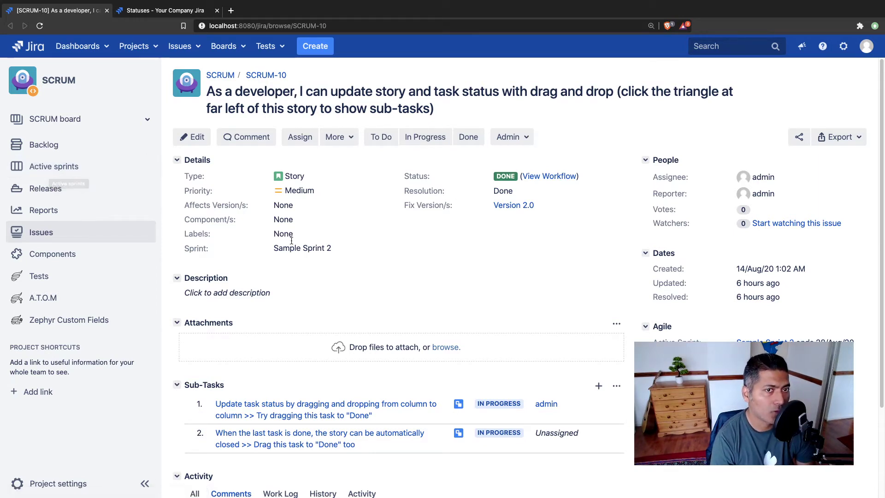
pyautogui.click(84, 171)
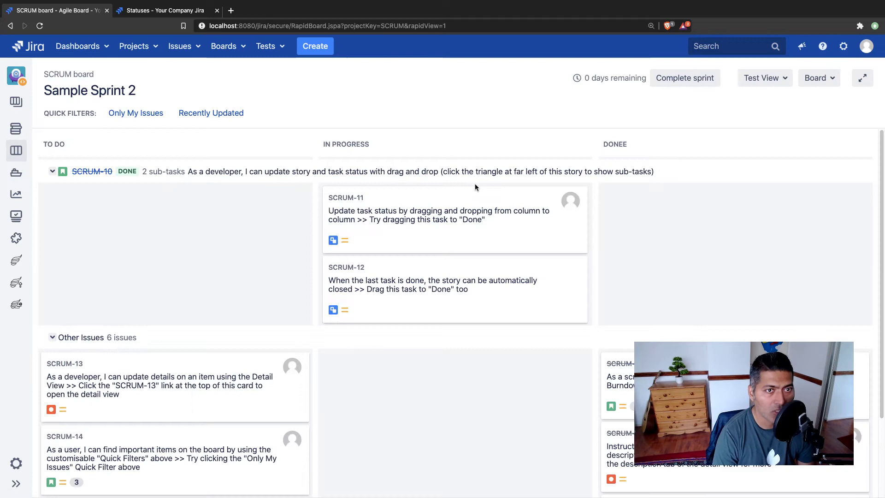
pyautogui.moveTo(424, 288); pyautogui.dragTo(665, 268)
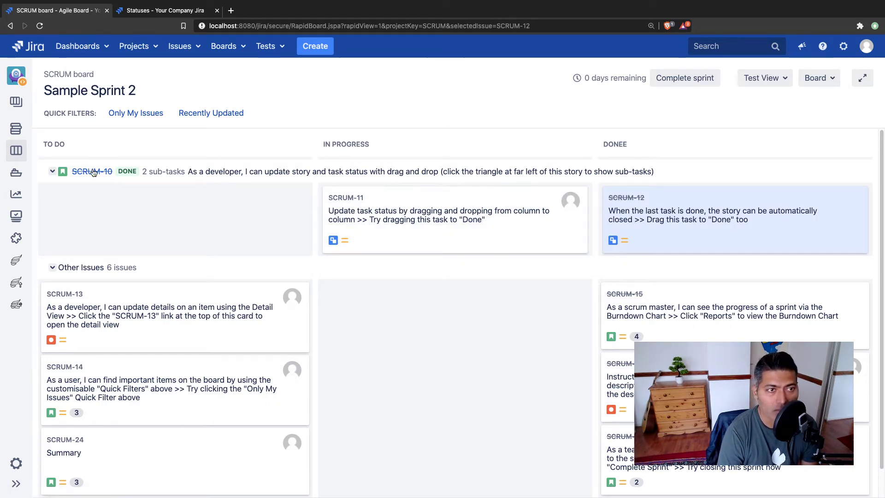
# On the Statuses admin page, change the Done status name to All Done and update it.
pyautogui.click(164, 15)
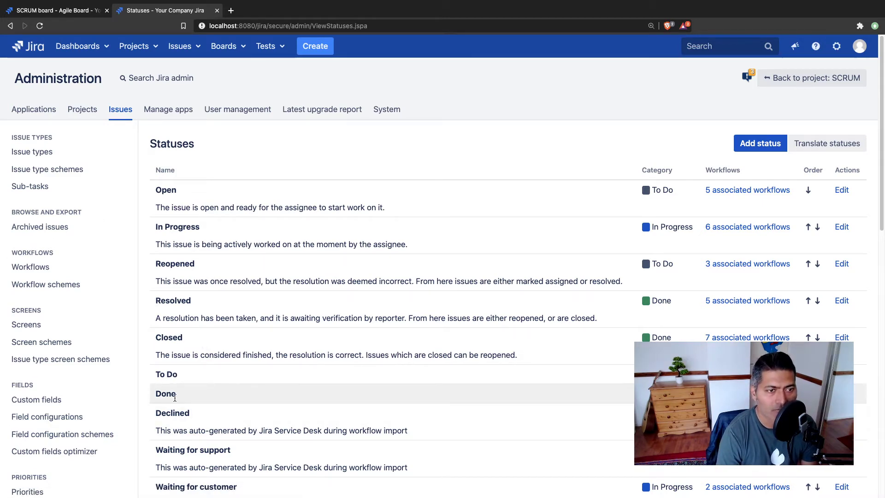
pyautogui.scroll(-4, 415, 323)
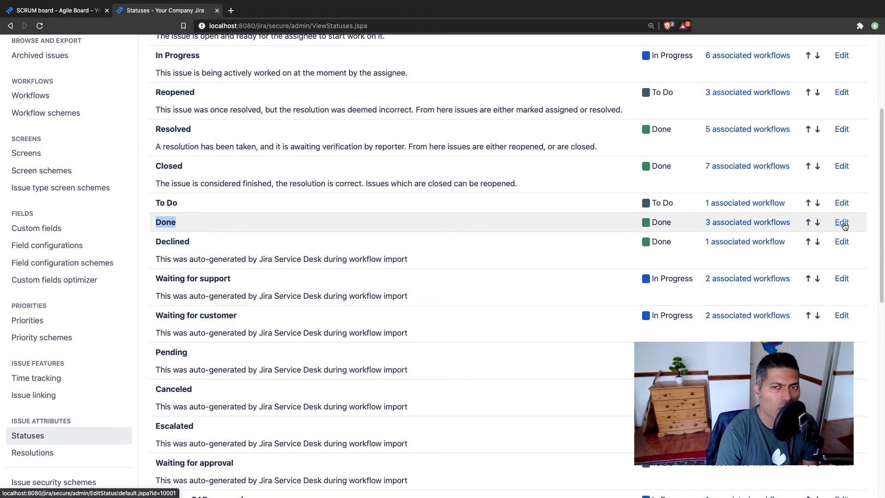
pyautogui.scroll(4, 444, 230)
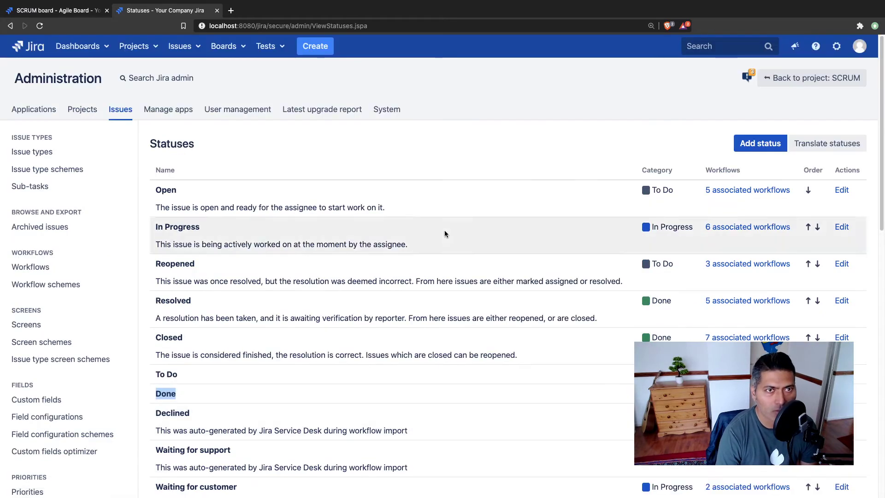
pyautogui.click(837, 46)
pyautogui.click(223, 164)
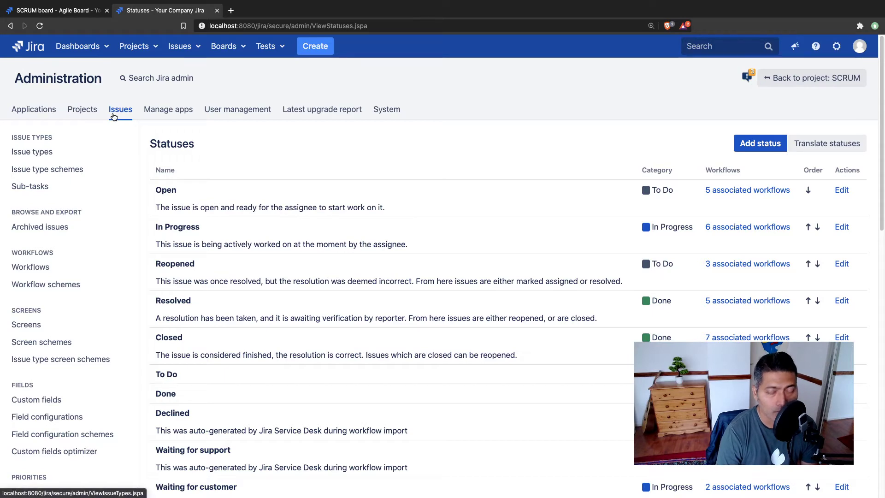
pyautogui.scroll(-10, 59, 200)
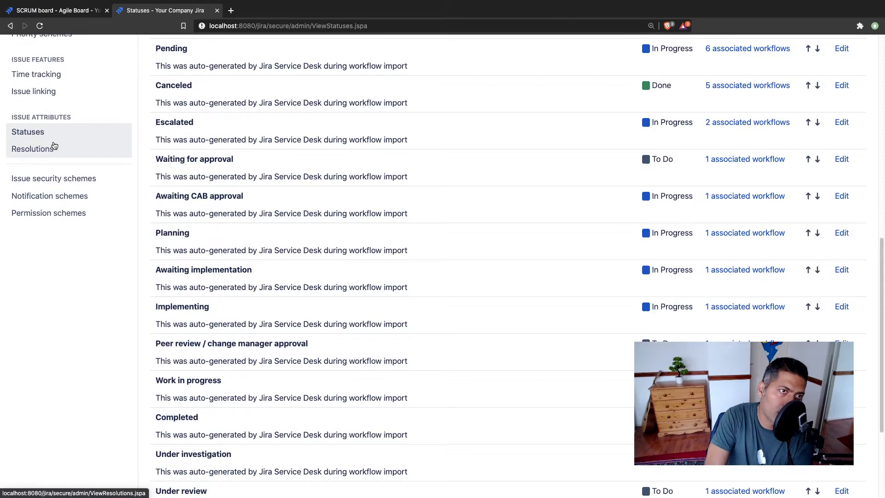
pyautogui.scroll(6, 507, 263)
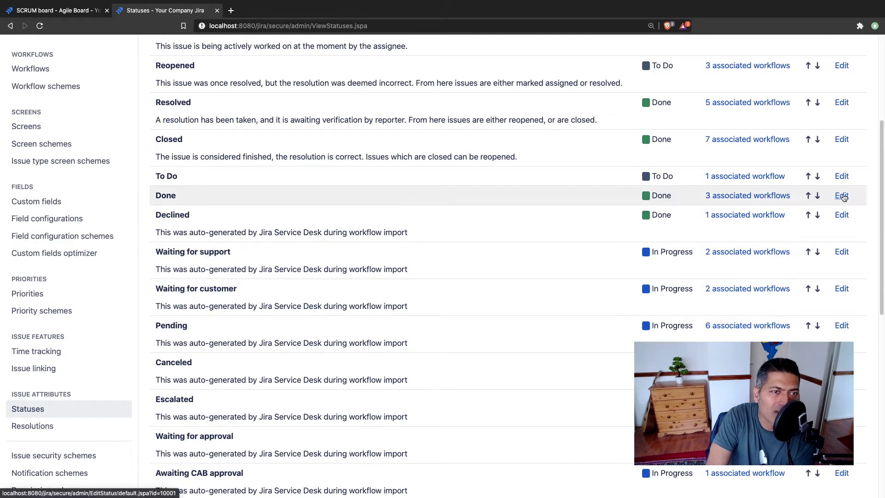
pyautogui.click(843, 197)
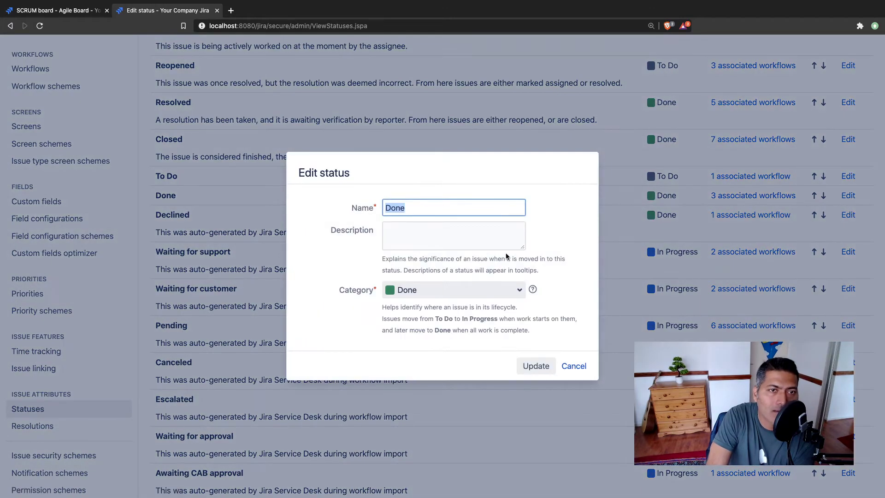
pyautogui.click(468, 211)
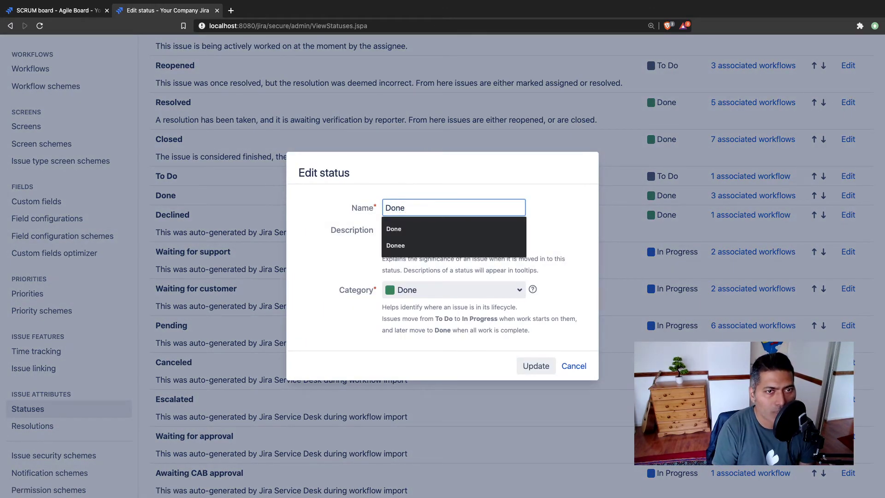
pyautogui.write('All')
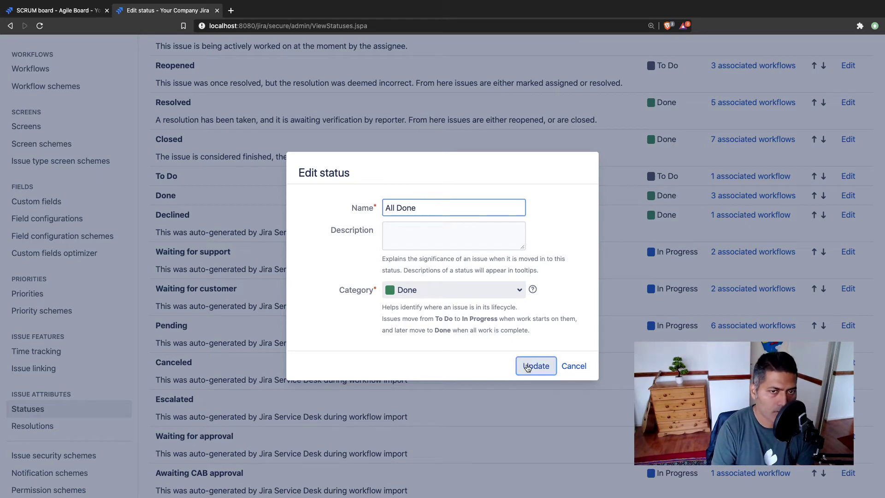
pyautogui.click(535, 366)
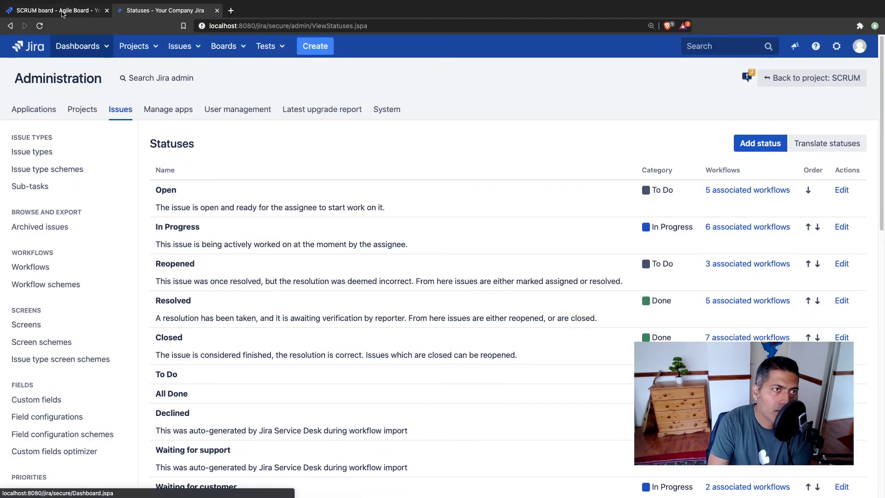
# On the sprint board, check SCRUM-10 and SCRUM-12 now show All Done, and open SCRUM-12 in a new tab.
pyautogui.click(62, 13)
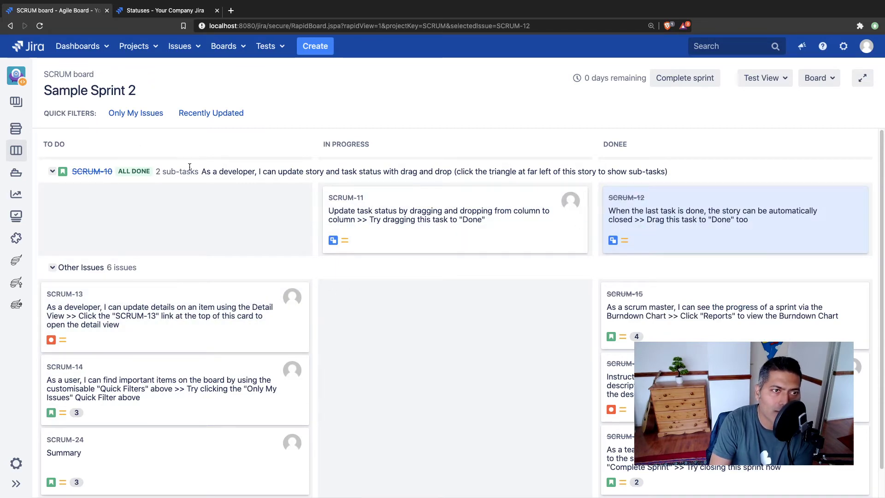
pyautogui.click(77, 174)
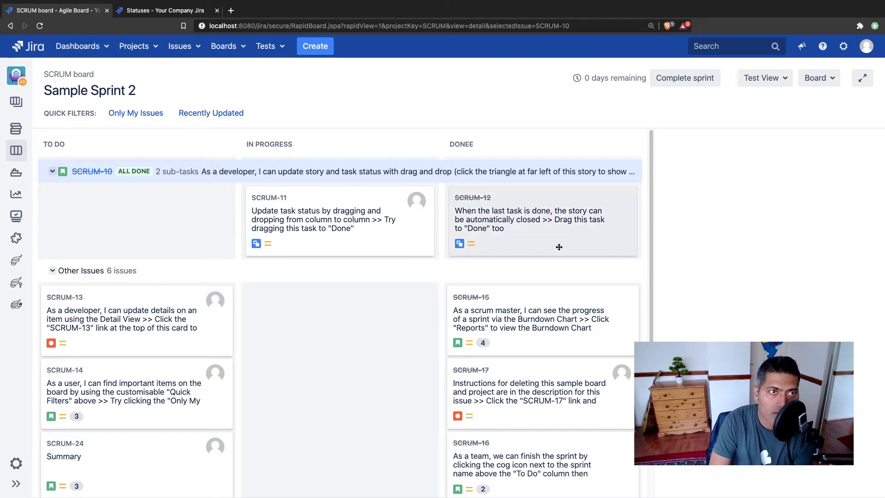
pyautogui.click(472, 198)
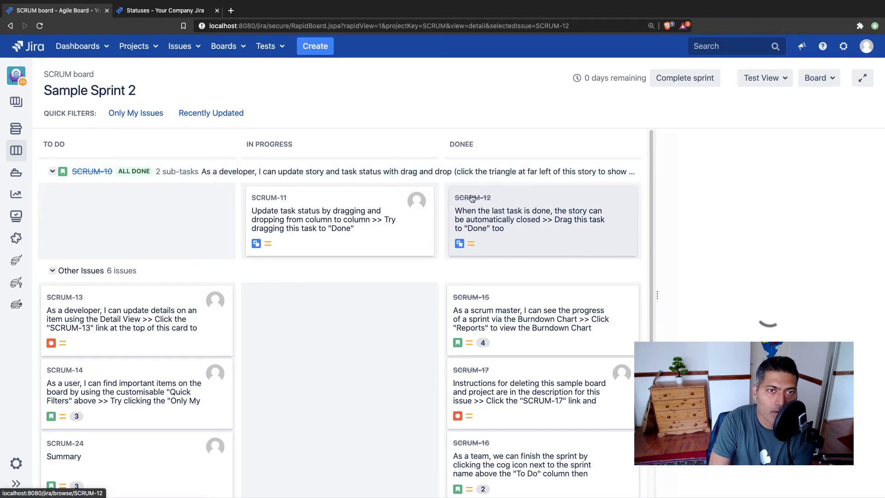
pyautogui.rightClick(763, 145)
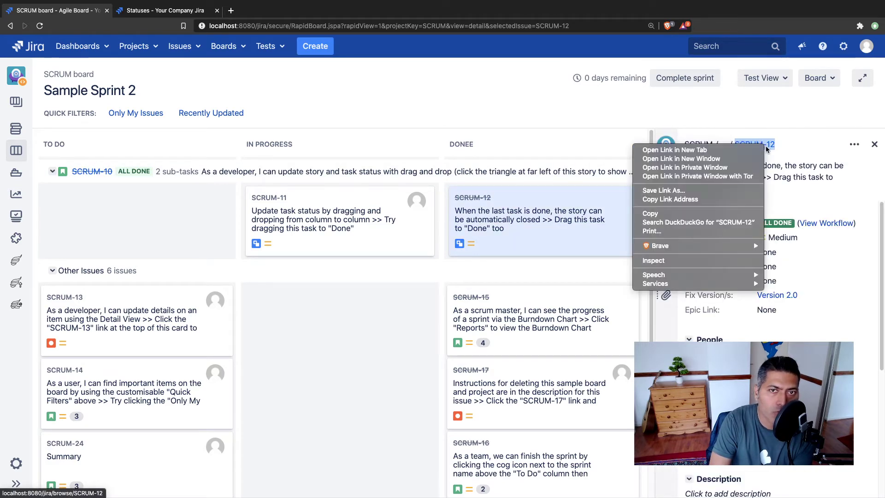
pyautogui.click(730, 152)
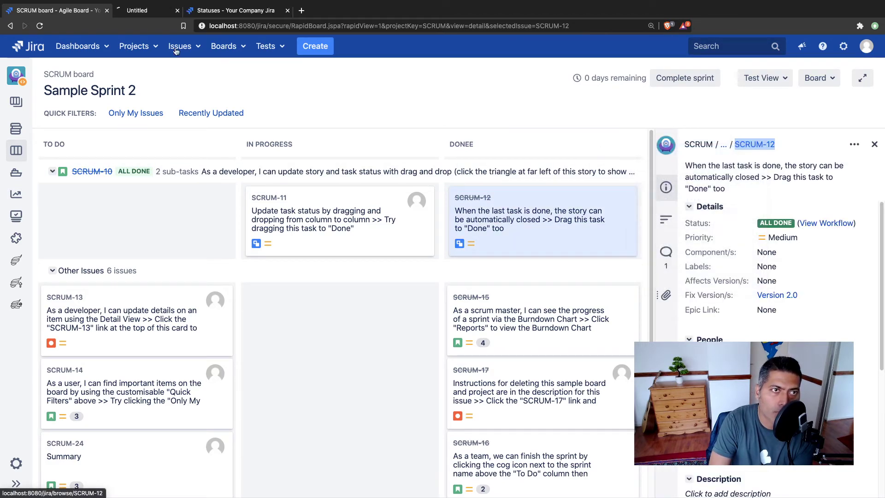
# In the SCRUM-12 tab, check the workflow diagram shows the All Done step, then close it.
pyautogui.click(169, 10)
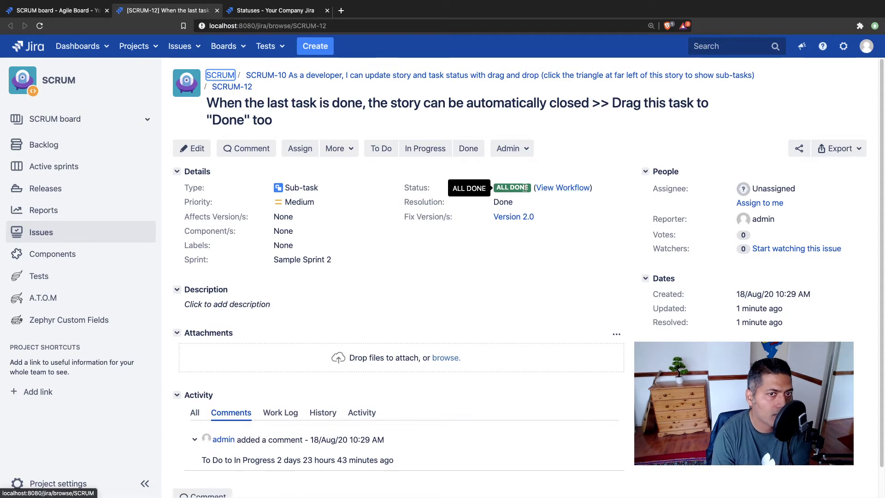
pyautogui.click(555, 189)
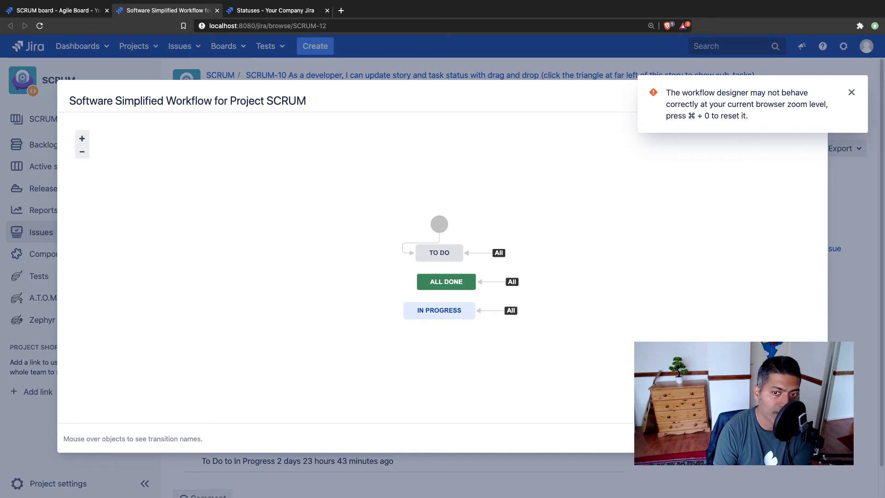
pyautogui.press('Escape')
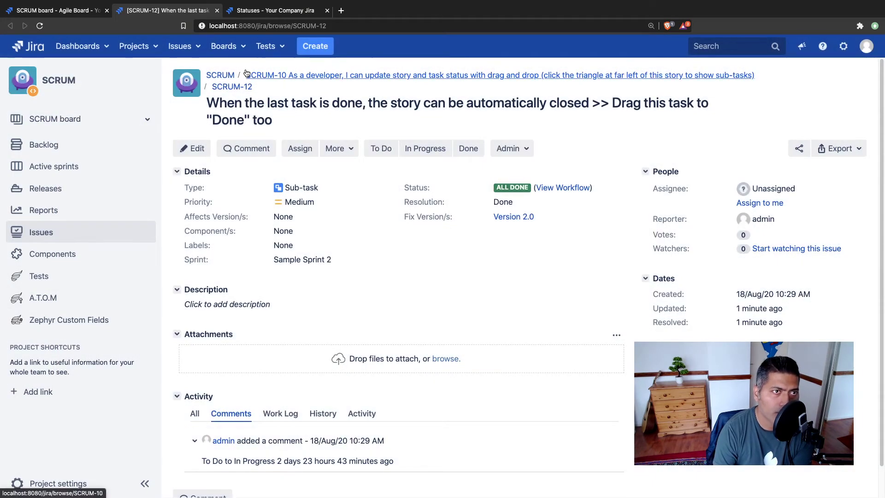
# Return to the sprint board, close the SCRUM-12 panel and open the board configuration.
pyautogui.click(54, 91)
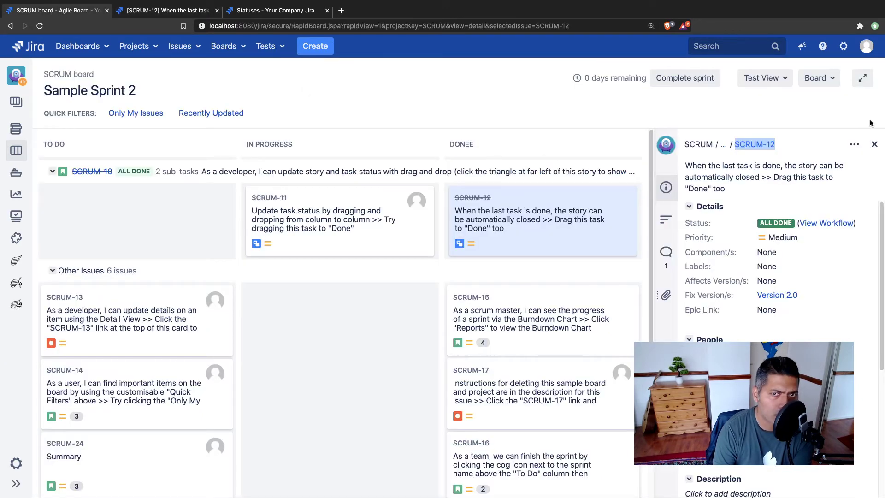
pyautogui.click(874, 144)
pyautogui.click(813, 79)
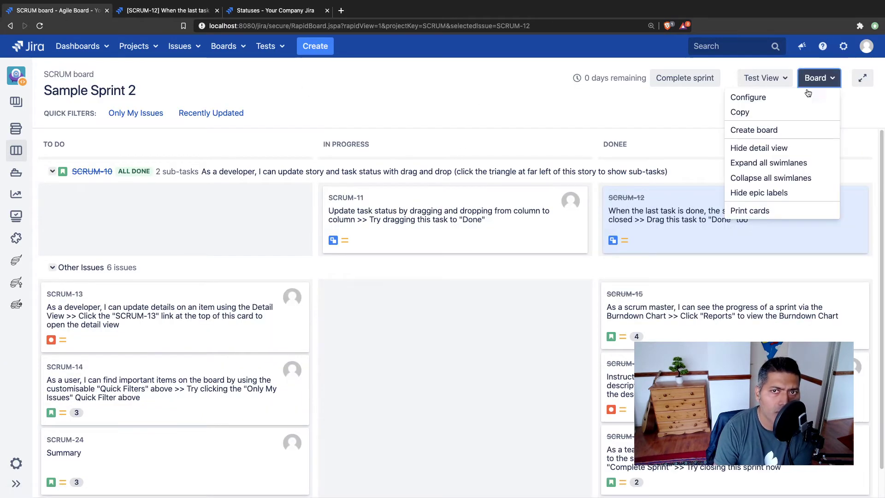
pyautogui.click(768, 97)
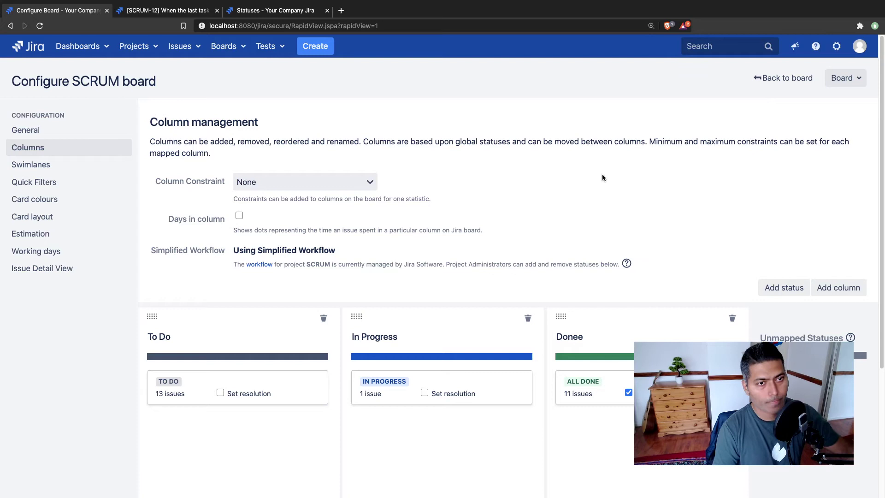
# Rename the board's Donee column to All Done.
pyautogui.click(600, 336)
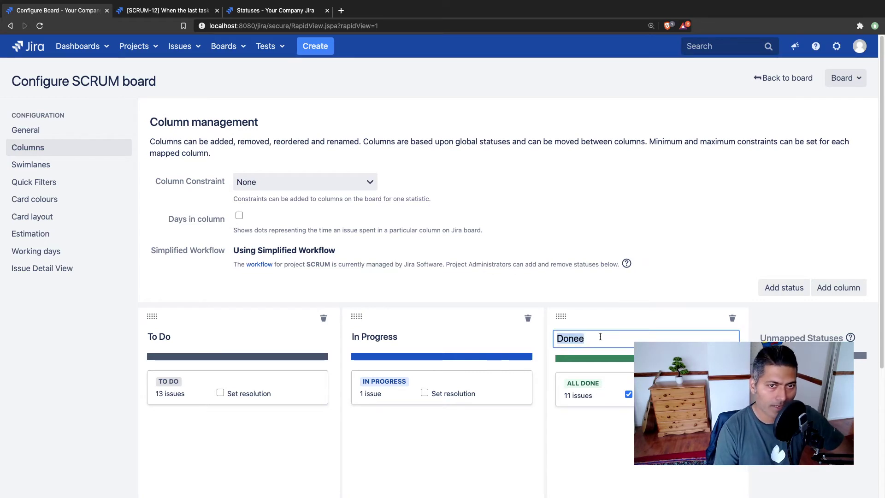
pyautogui.press('Right')
pyautogui.press('BackSpace')
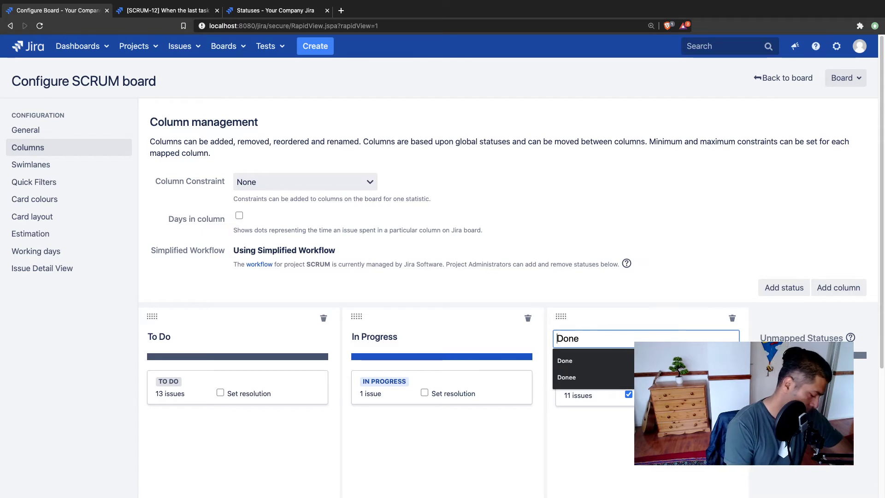
pyautogui.write('All')
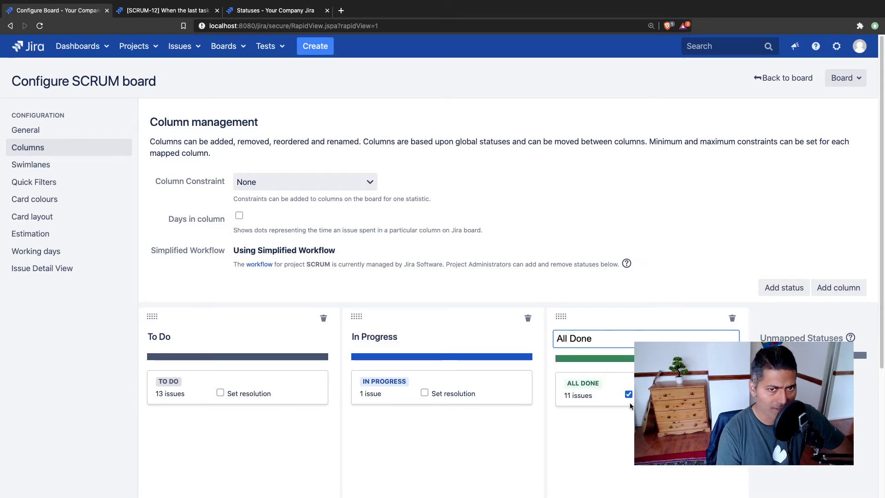
pyautogui.press('Return')
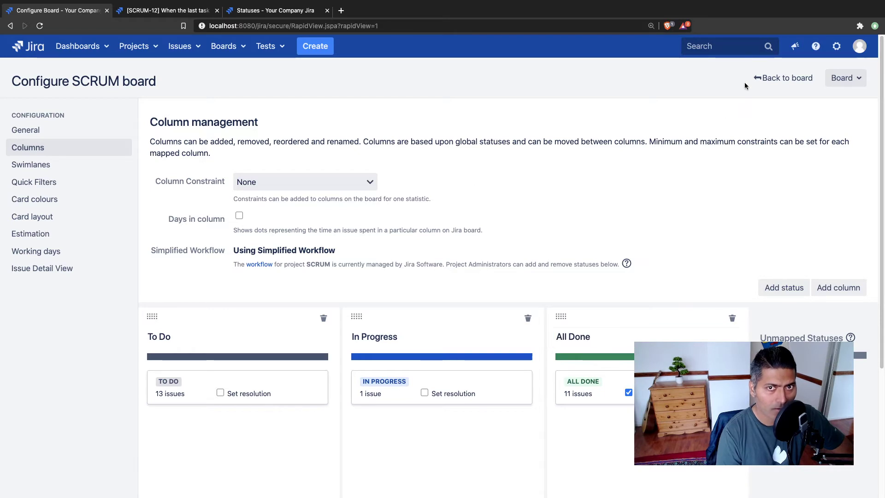
# Go back to the SCRUM board, now headed ALL DONE, then scroll Project settings to Workflows.
pyautogui.click(776, 81)
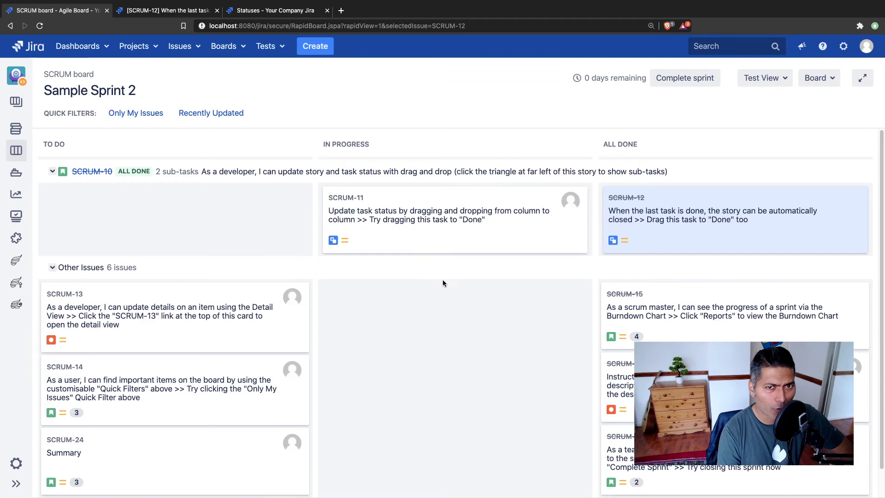
pyautogui.click(15, 464)
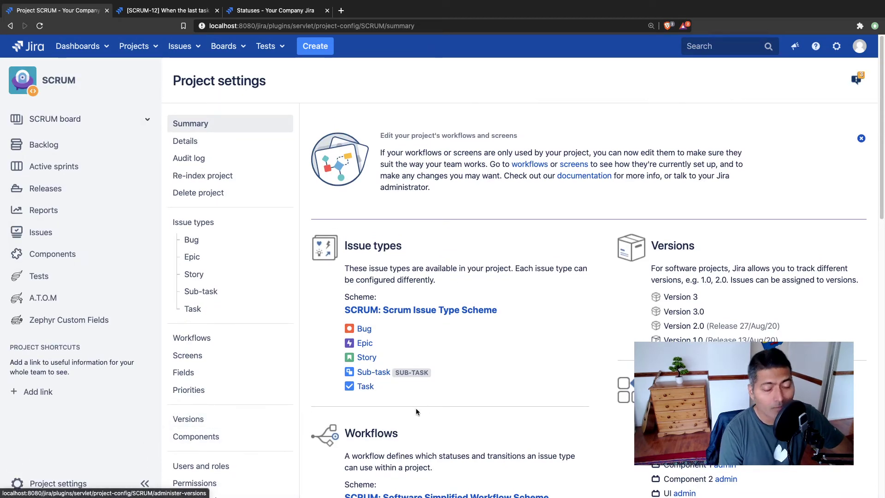
pyautogui.scroll(-4, 432, 403)
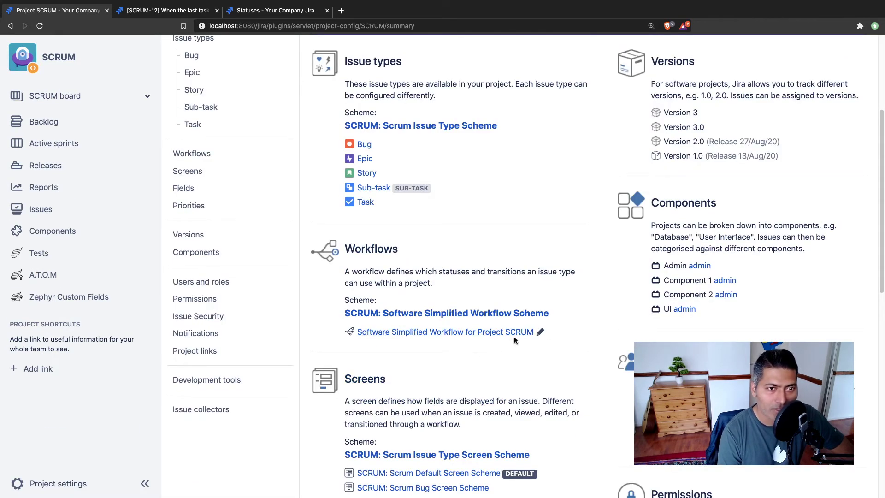
# In the draft SCRUM workflow, rename the Done step to All Done and go back to the step list.
pyautogui.click(541, 333)
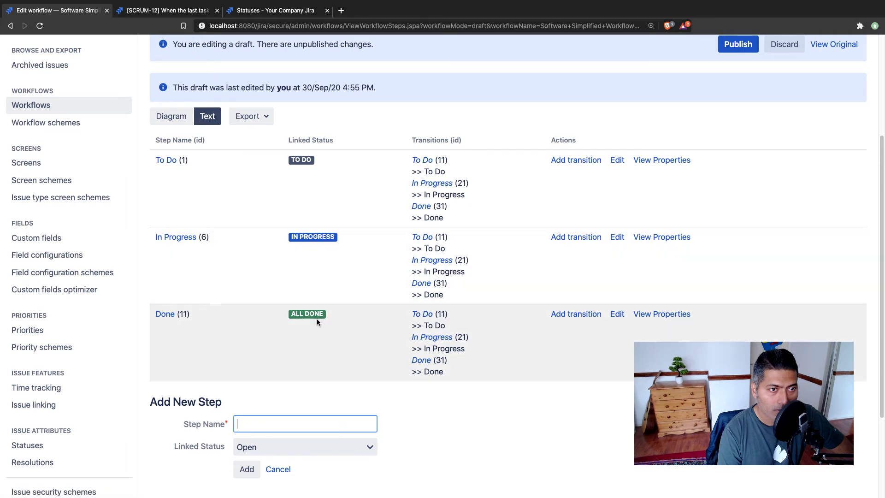
pyautogui.click(161, 317)
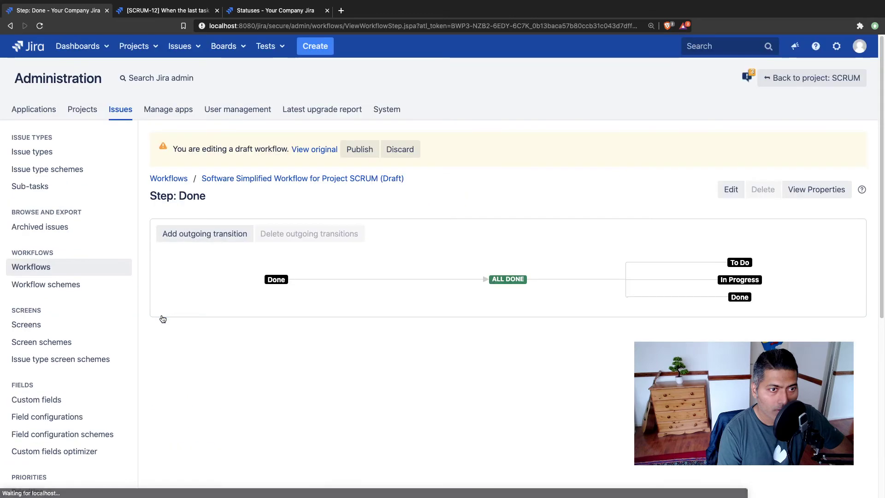
pyautogui.click(732, 189)
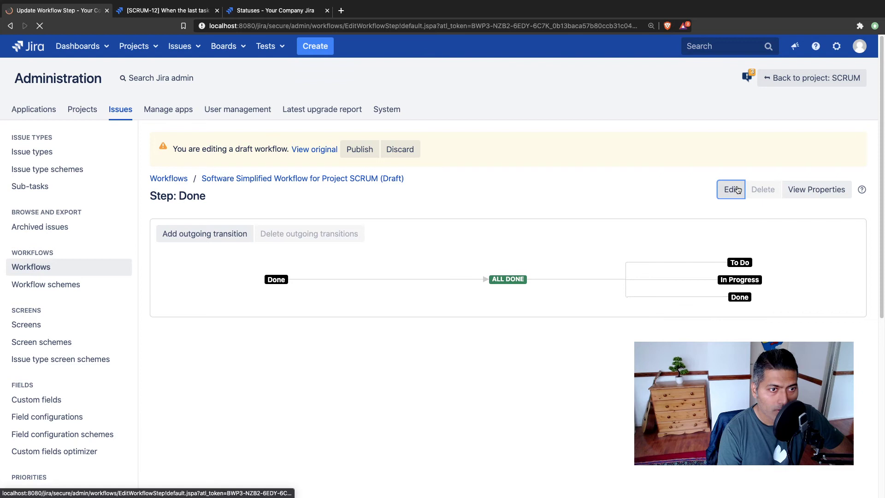
pyautogui.click(285, 209)
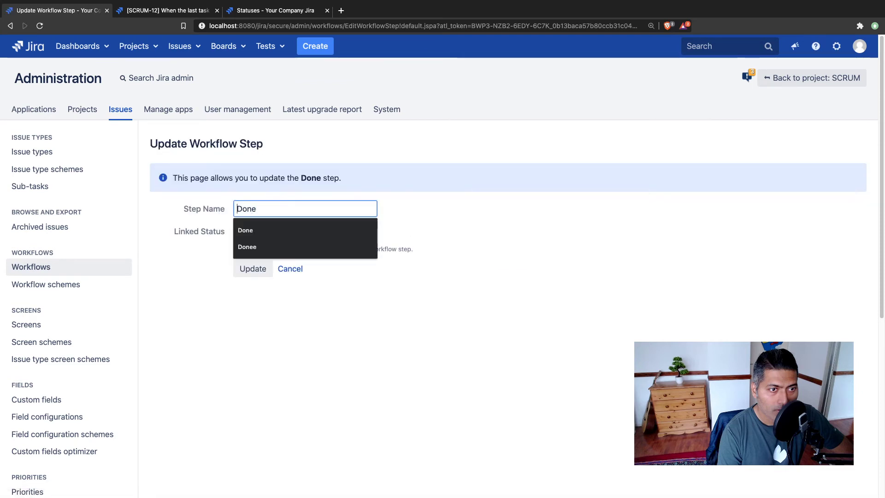
pyautogui.click(237, 209)
pyautogui.write('Al')
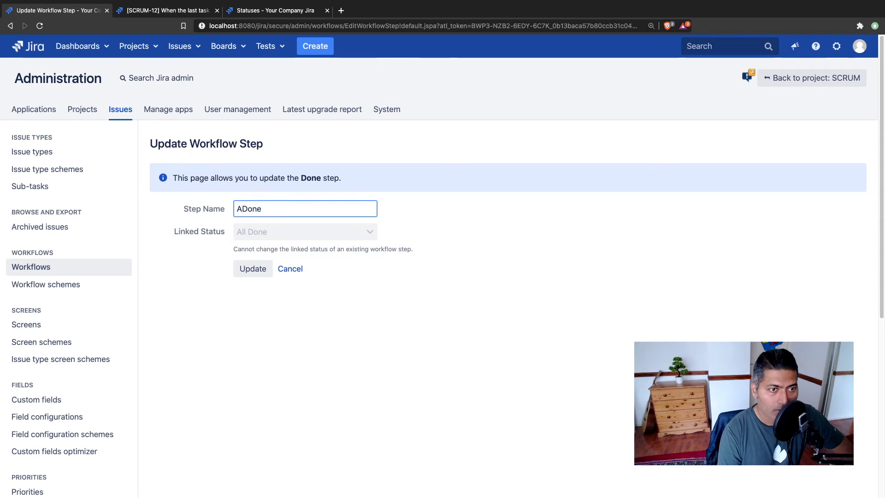
pyautogui.write('l')
pyautogui.click(257, 269)
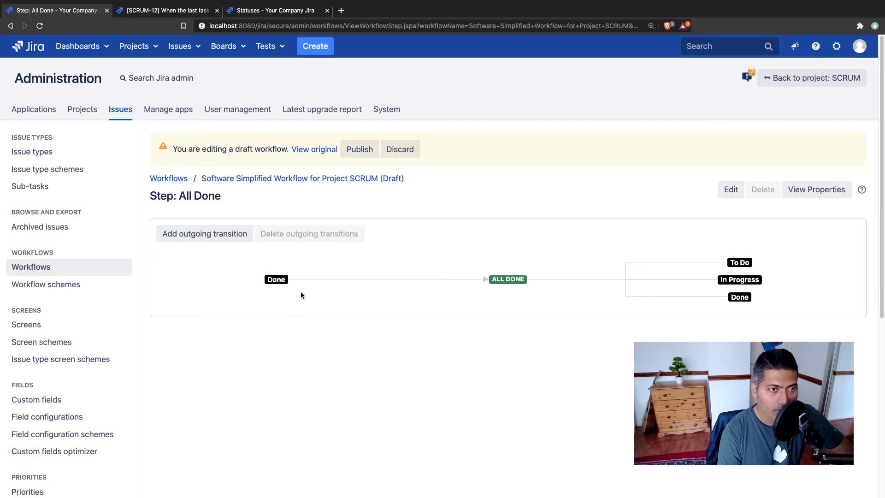
pyautogui.click(327, 179)
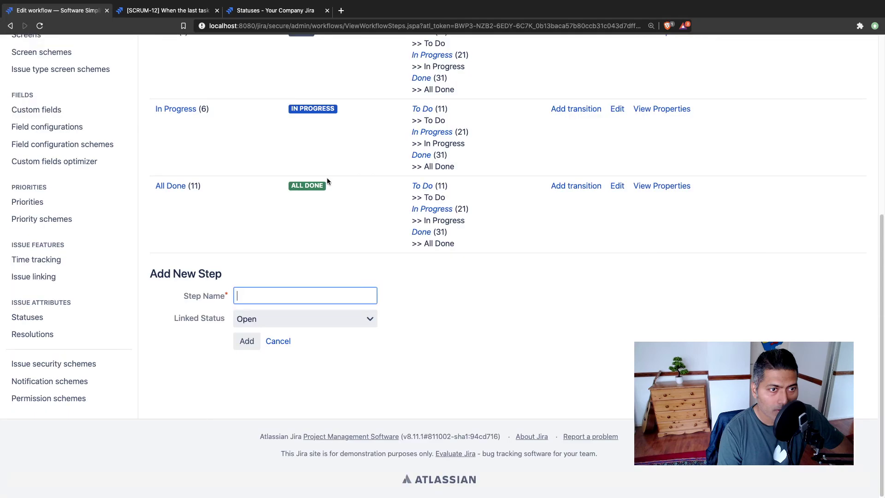
pyautogui.scroll(3, 400, 336)
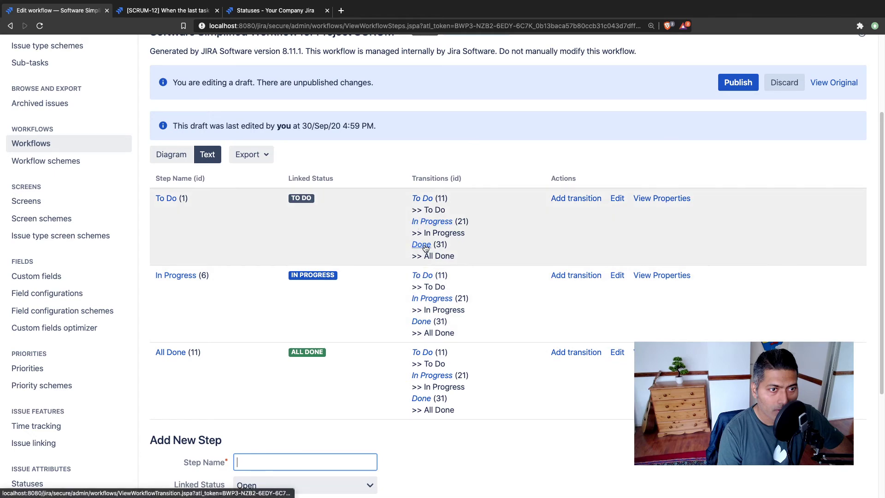
pyautogui.click(425, 249)
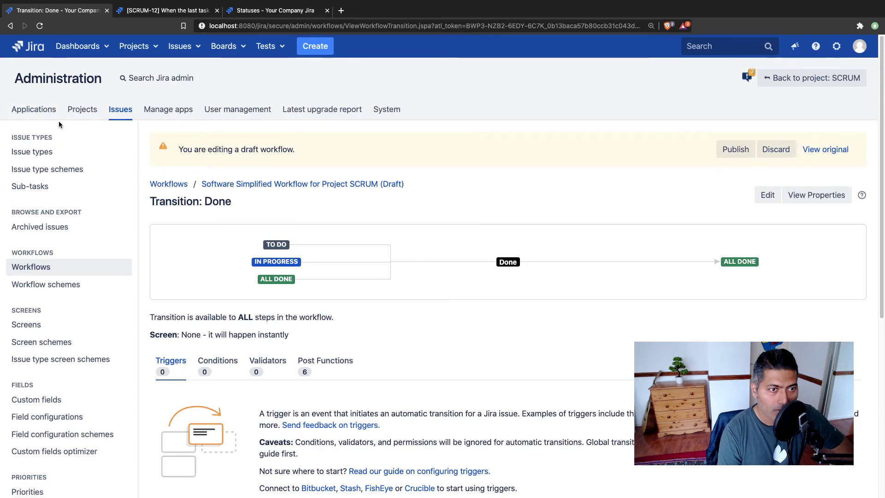
pyautogui.click(10, 27)
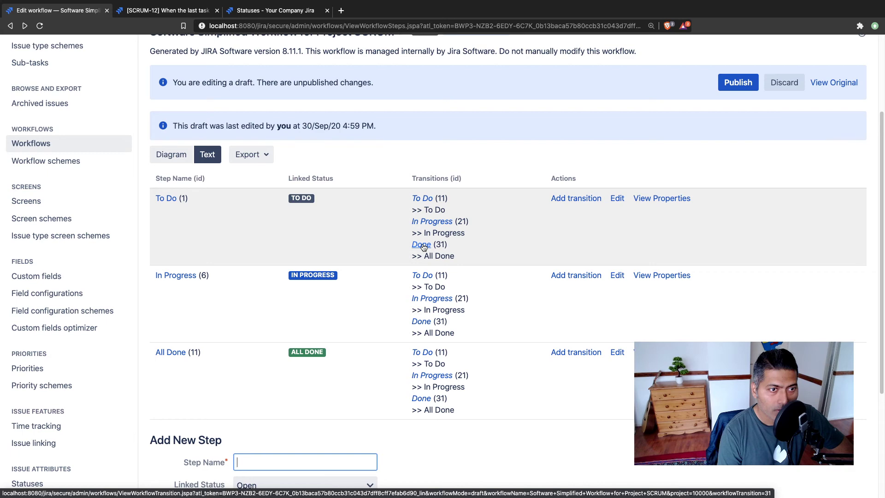
# Rename the Done (31) workflow transition to All Done.
pyautogui.click(423, 245)
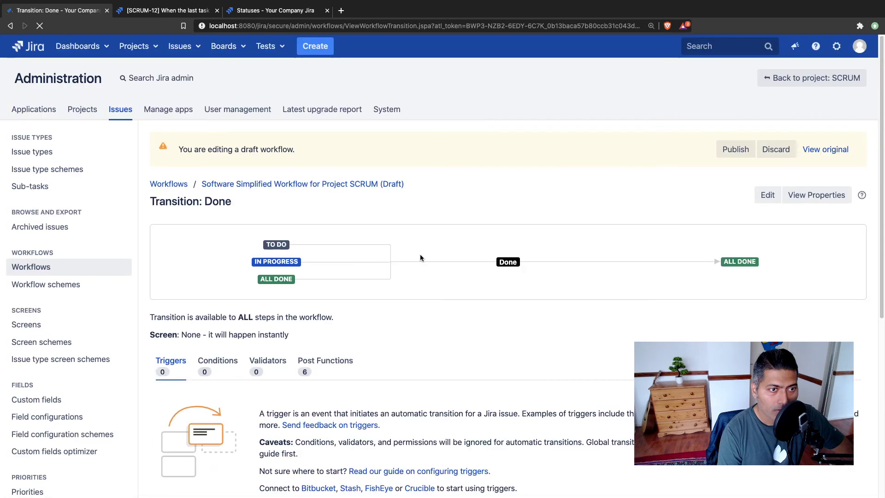
pyautogui.click(768, 195)
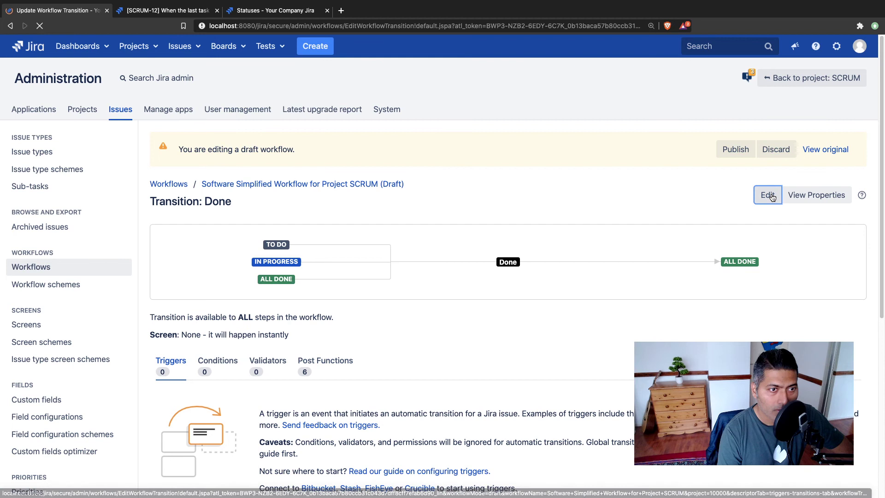
pyautogui.click(280, 237)
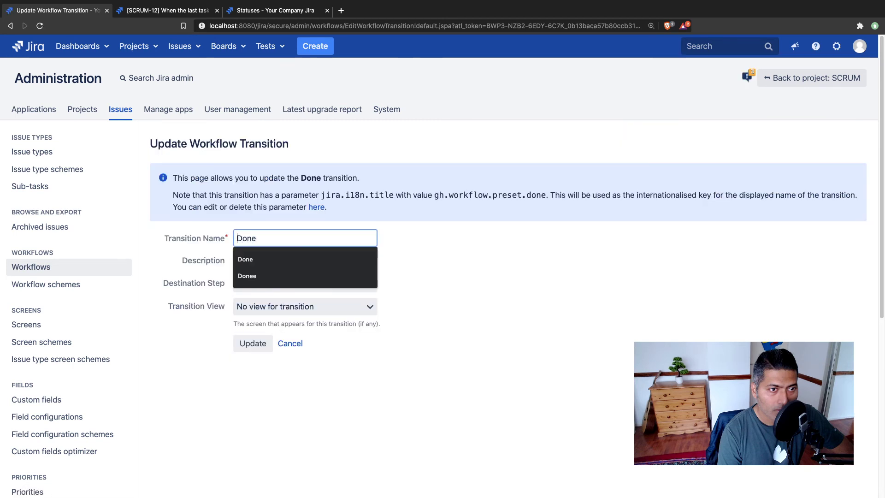
pyautogui.click(236, 238)
pyautogui.write('All')
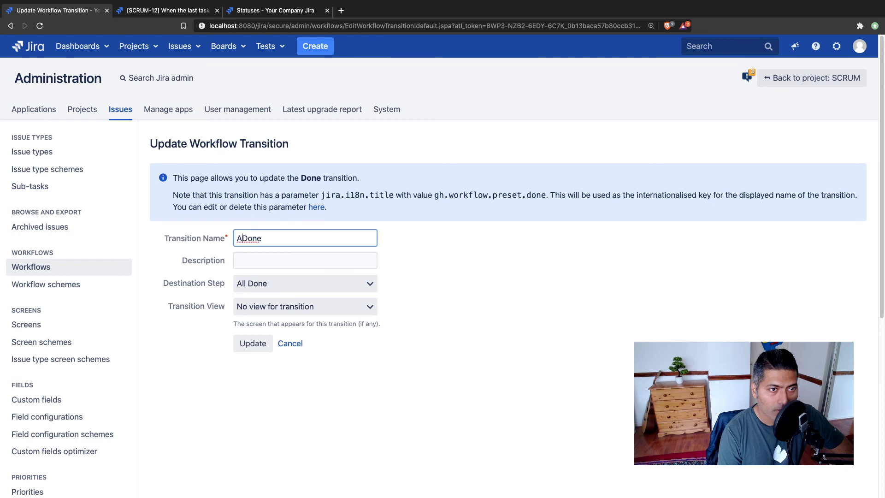
pyautogui.click(257, 346)
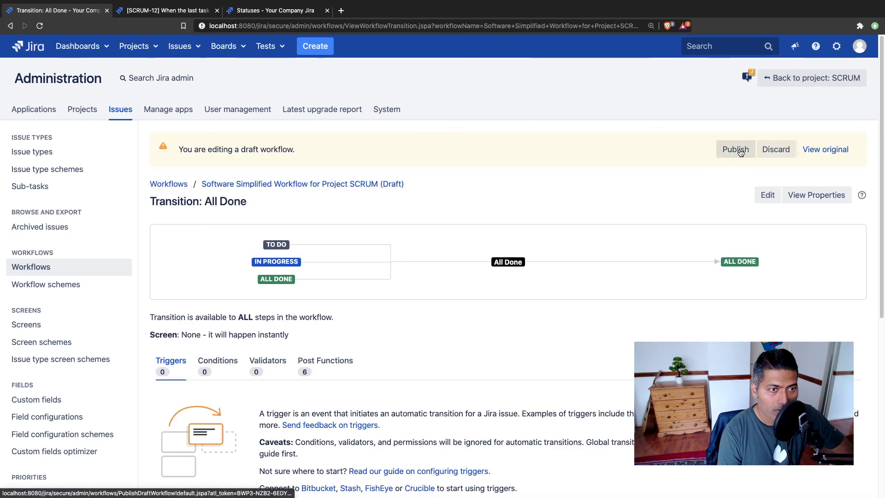
# Publish the draft workflow with no backup copy, then return to the SCRUM-12 tab.
pyautogui.click(741, 151)
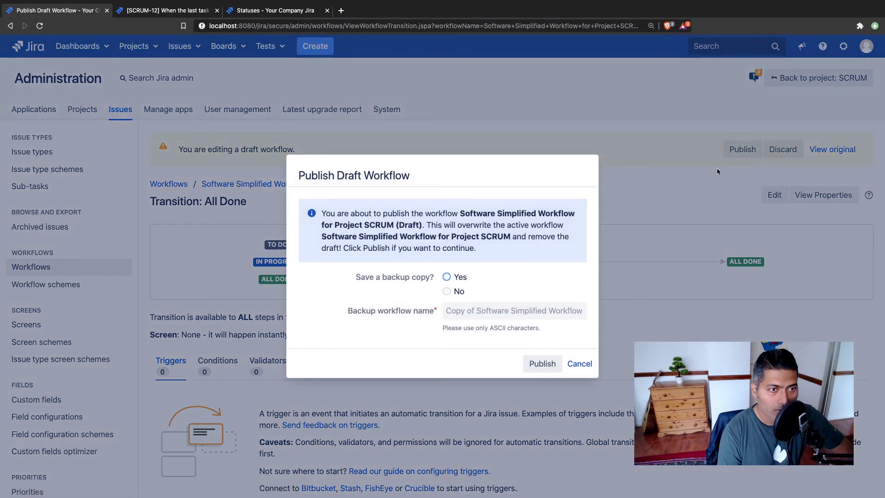
pyautogui.click(452, 292)
pyautogui.click(544, 364)
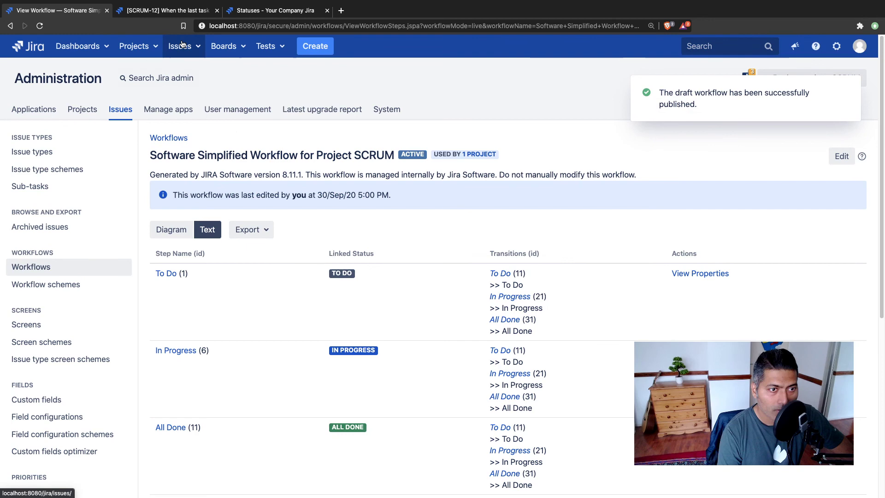
pyautogui.click(167, 10)
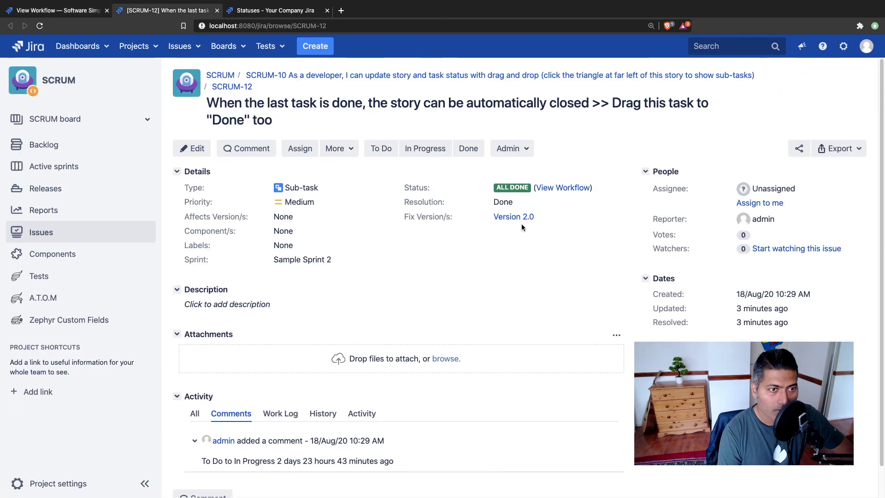